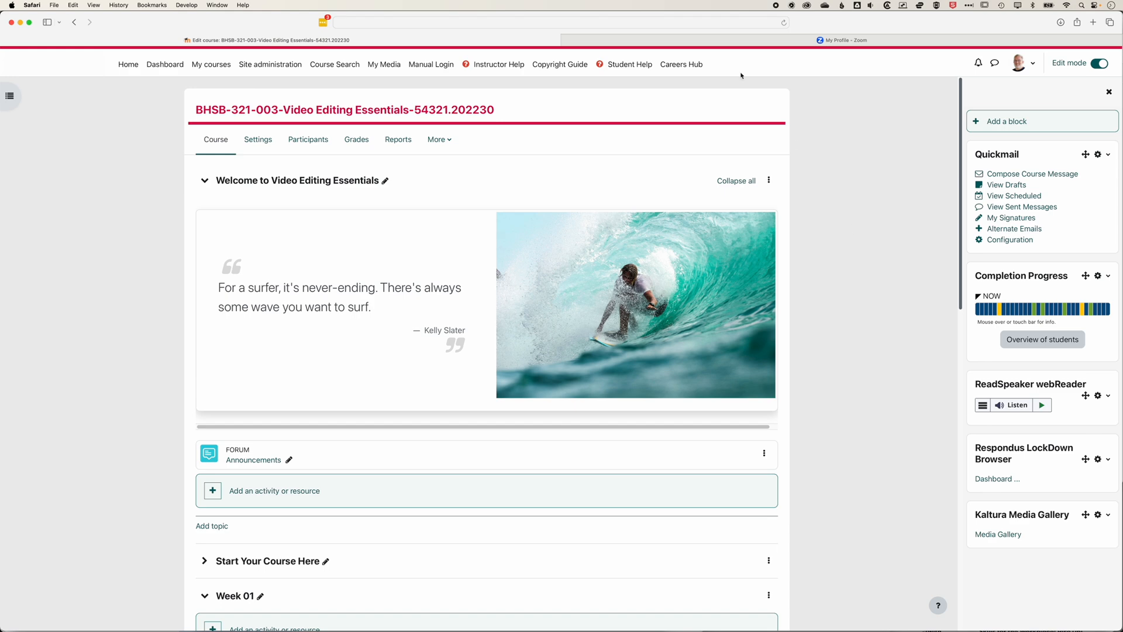
In the Zoom web portal's cloud recordings, copy the shareable link of the Apr 4, 2023 recording
left_click(695, 41)
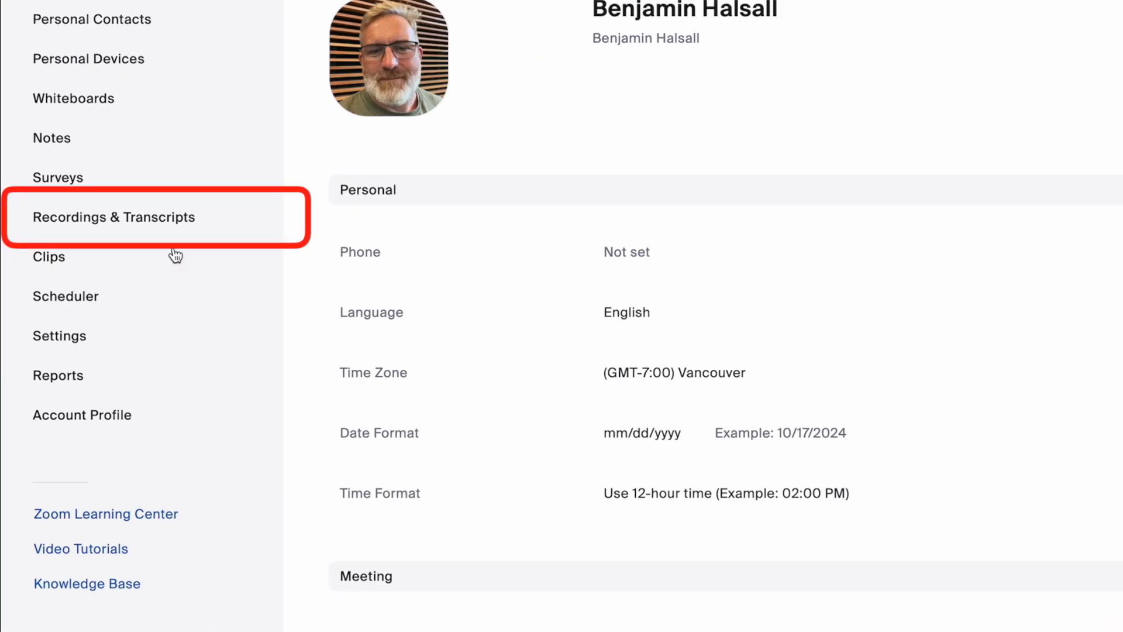
left_click(124, 216)
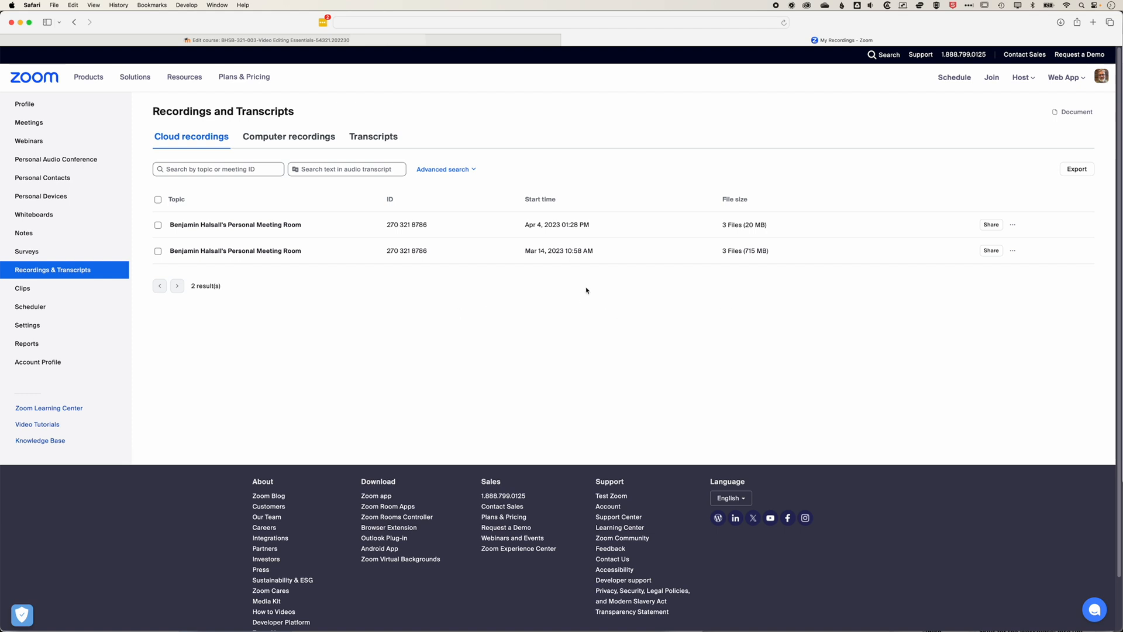
left_click(992, 225)
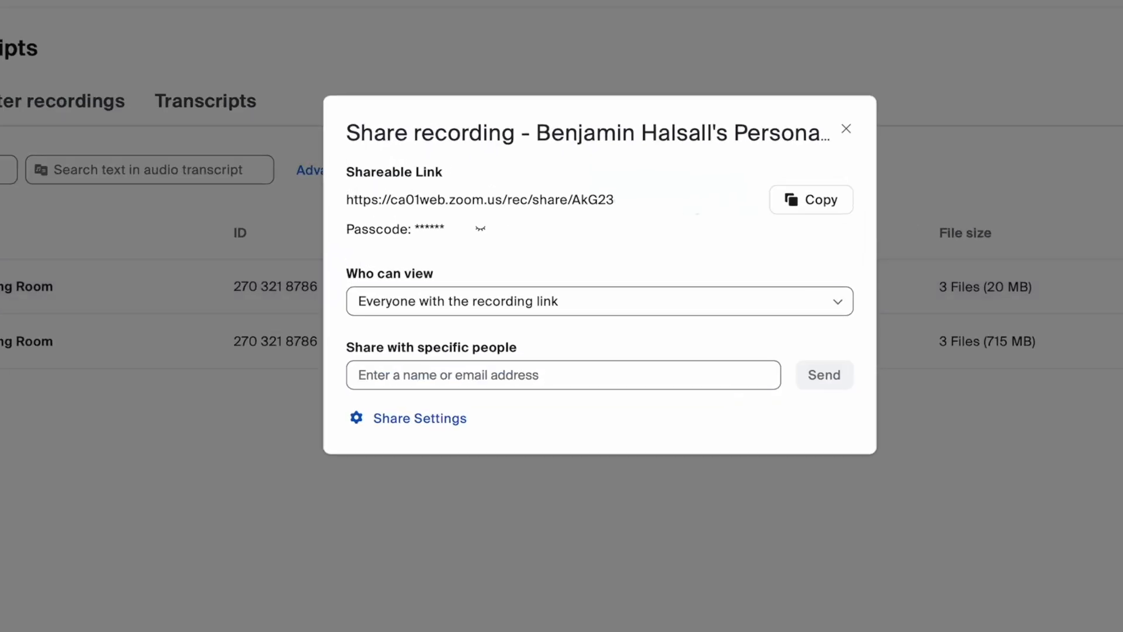
left_click(822, 200)
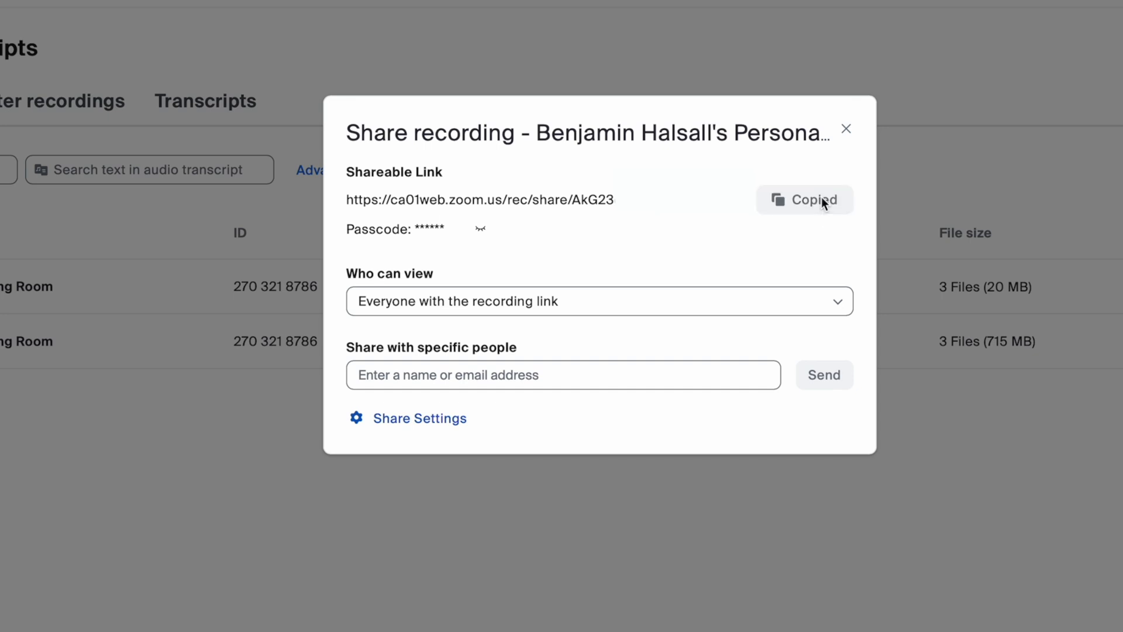
Return to the Moodle course and add a URL resource named "Week 1 Lecture Recording" to the Week 01 section
left_click(372, 41)
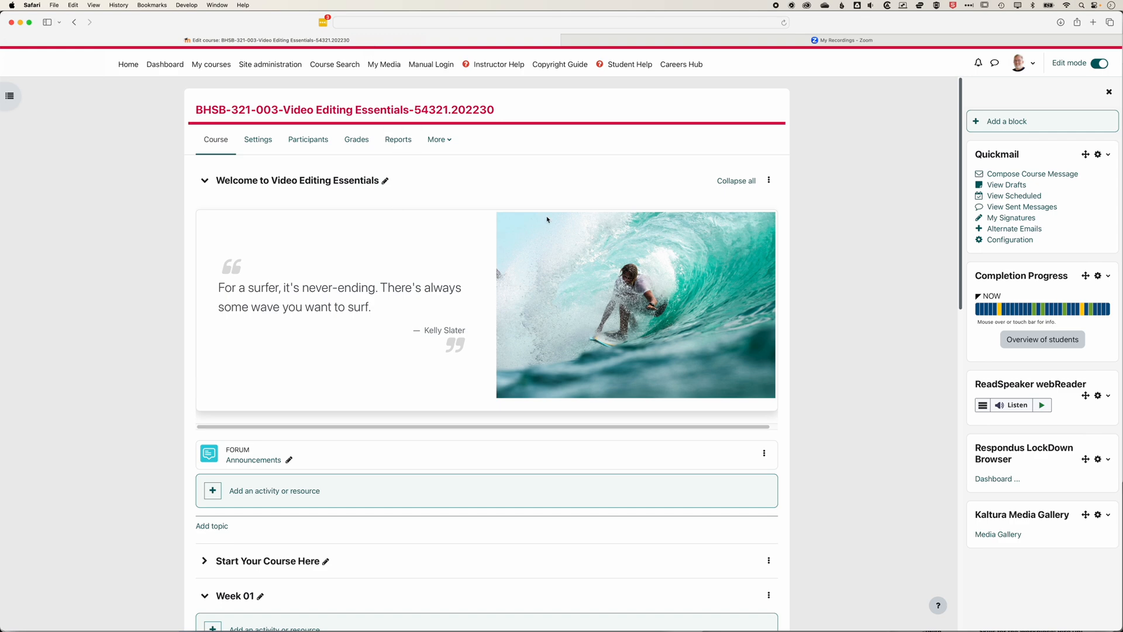
scroll(547, 220, "down", 3)
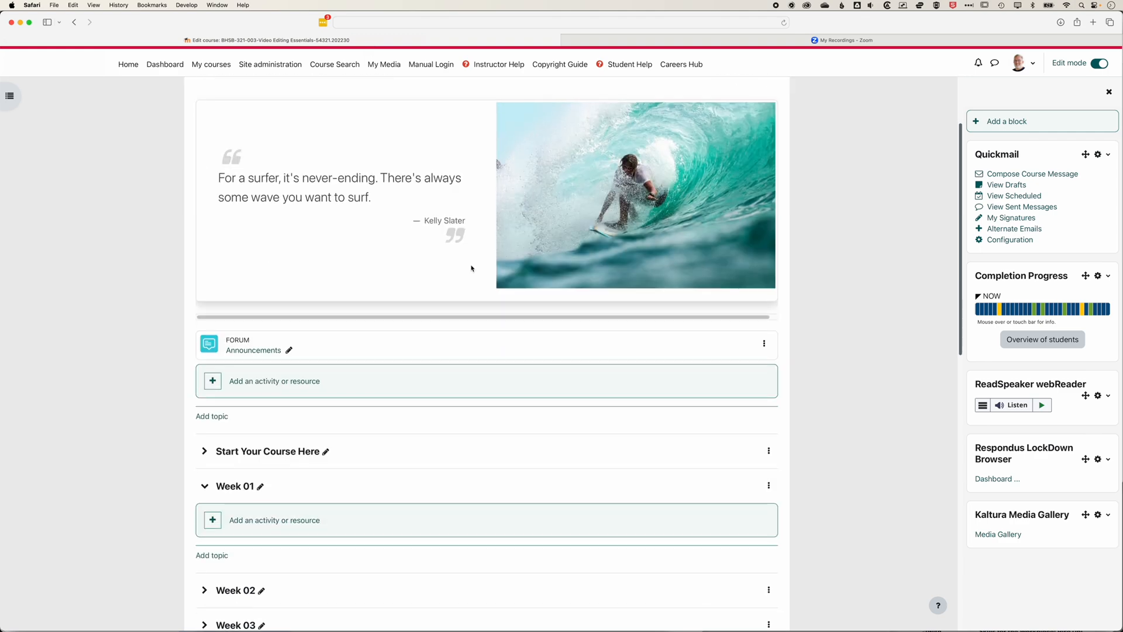
scroll(282, 487, "down", 5)
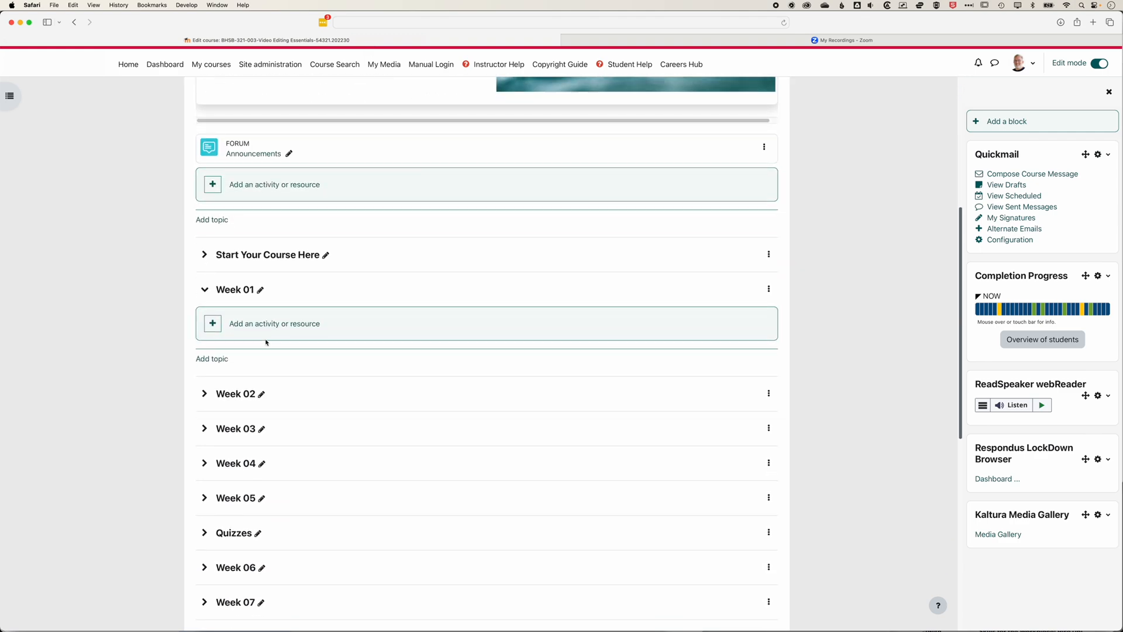
left_click(267, 324)
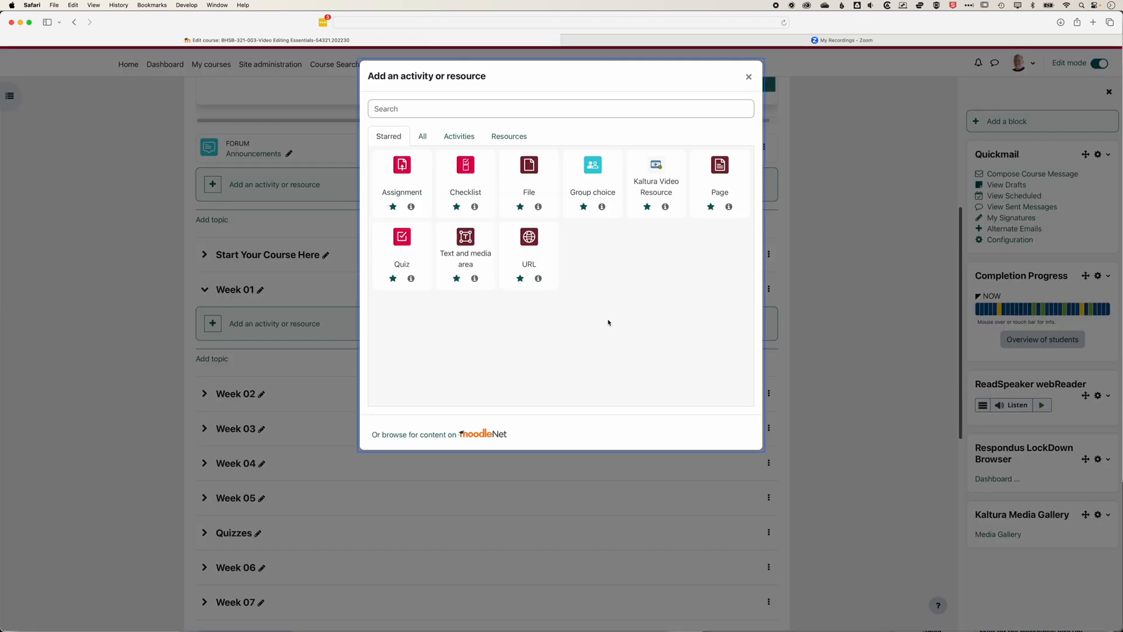
left_click(505, 136)
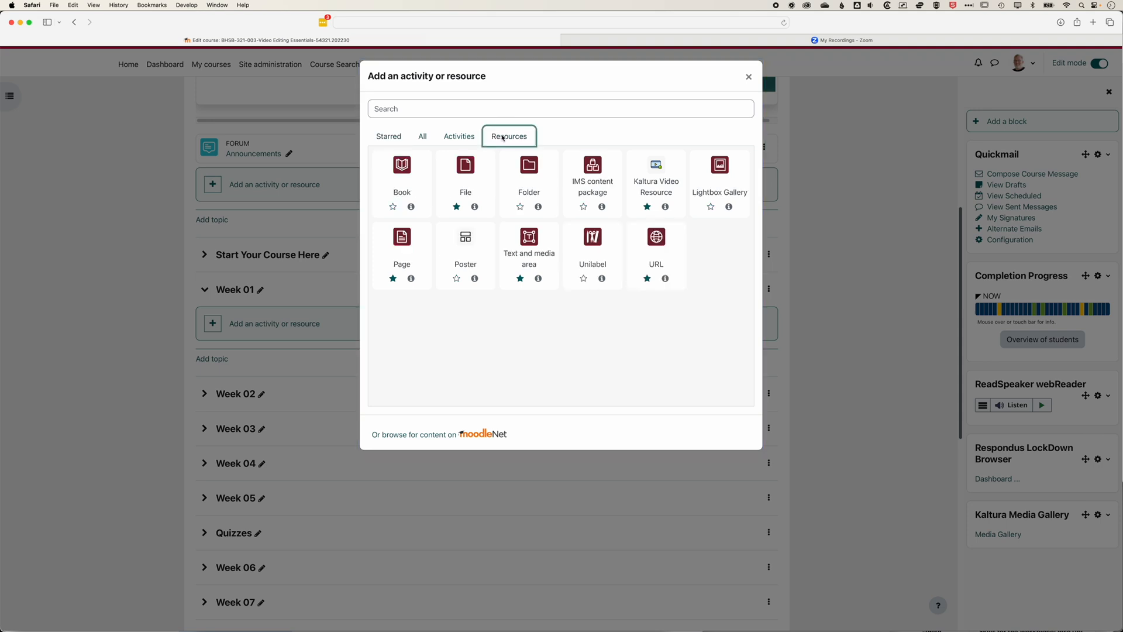
left_click(663, 243)
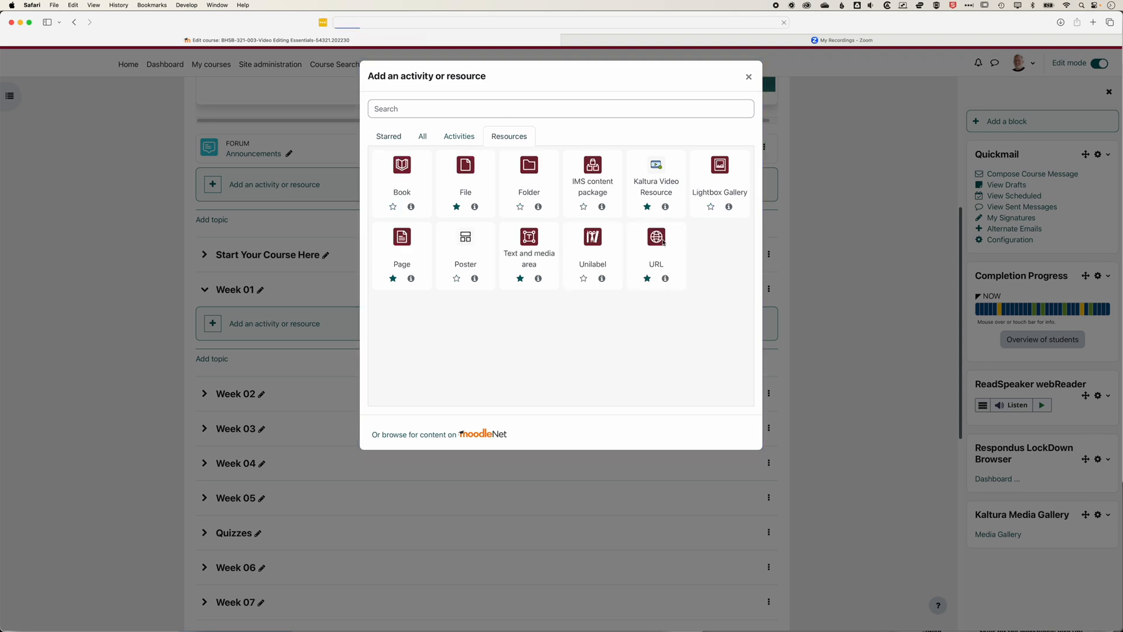
left_click(379, 247)
type("Week 1 ")
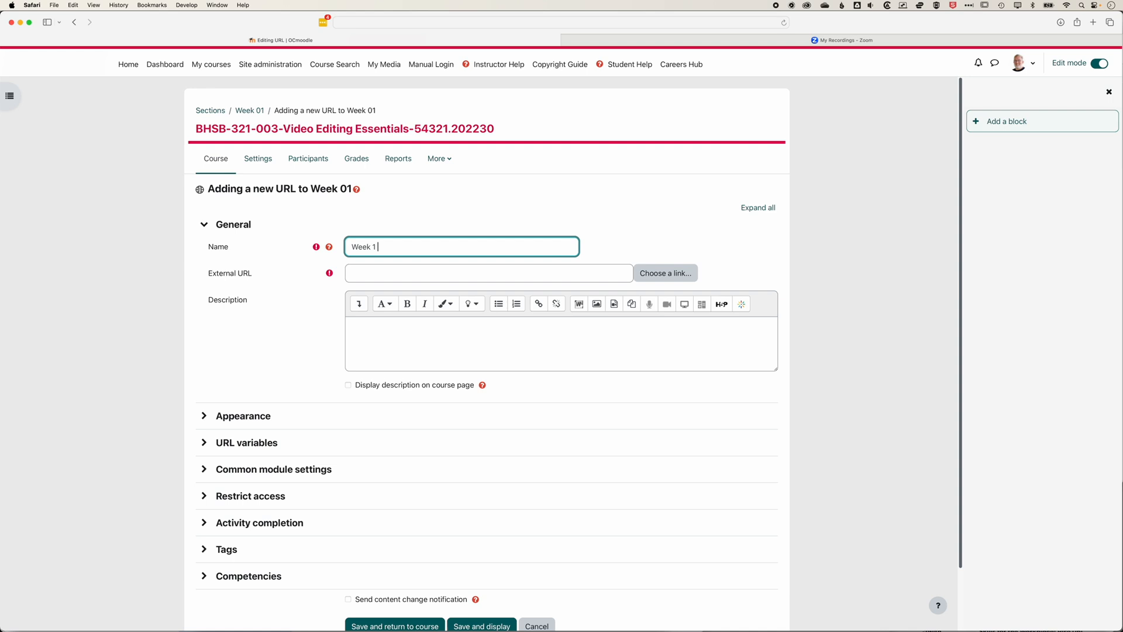
type("Lecture Recording")
Paste the copied Zoom recording link as the external URL and save the resource, returning to the course
scroll(371, 263, "down", 1)
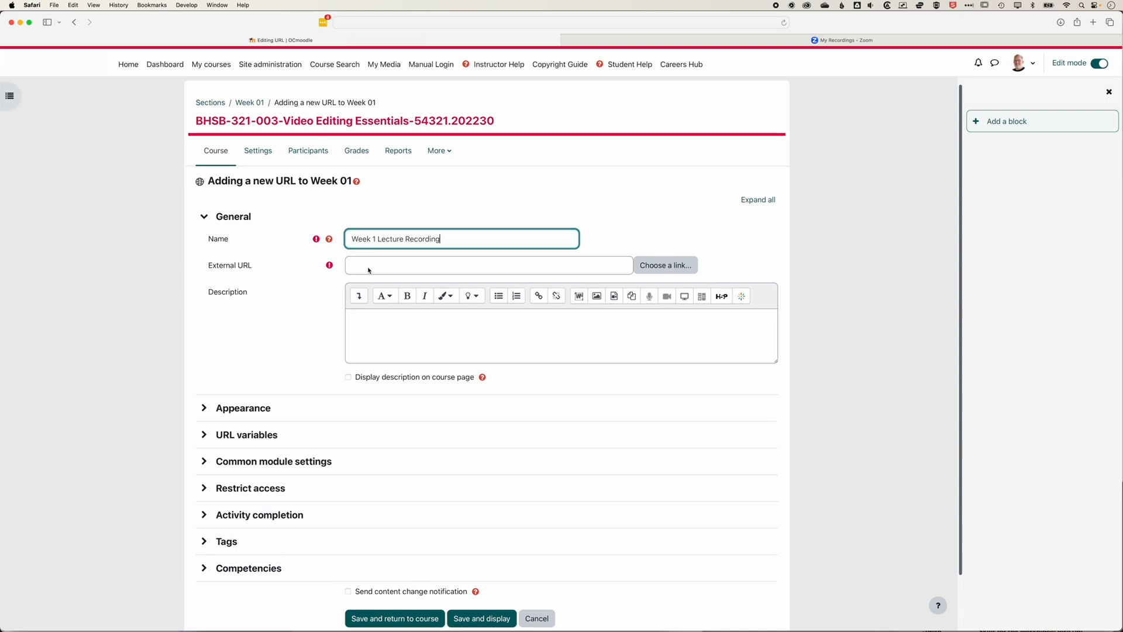
left_click(421, 268)
key("super+v")
scroll(468, 281, "up", 1)
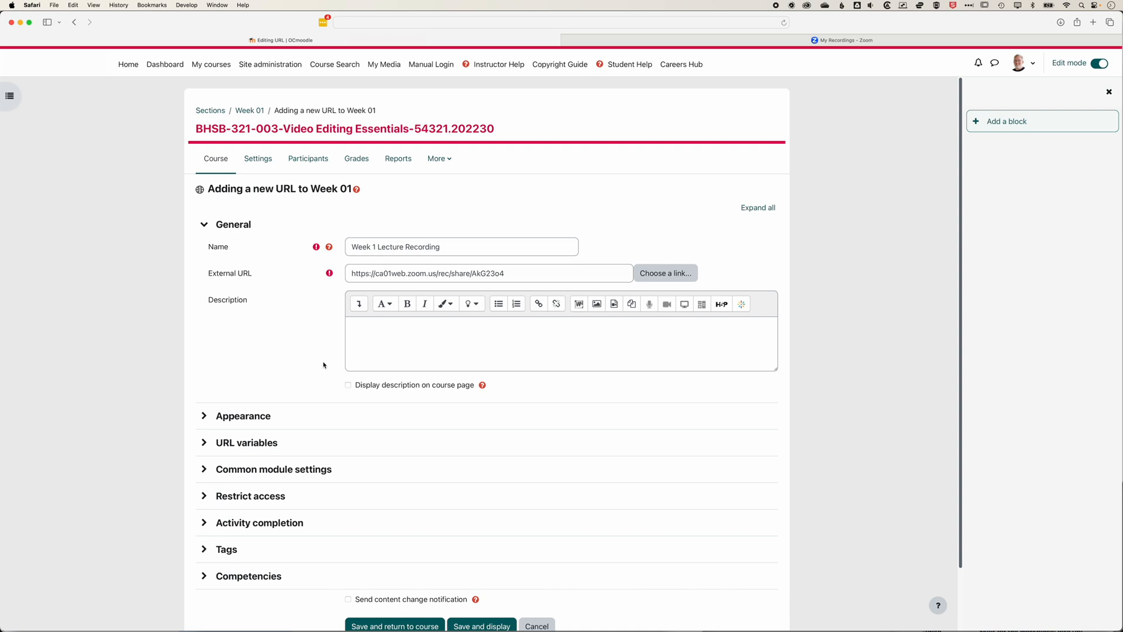
scroll(324, 351, "down", 3)
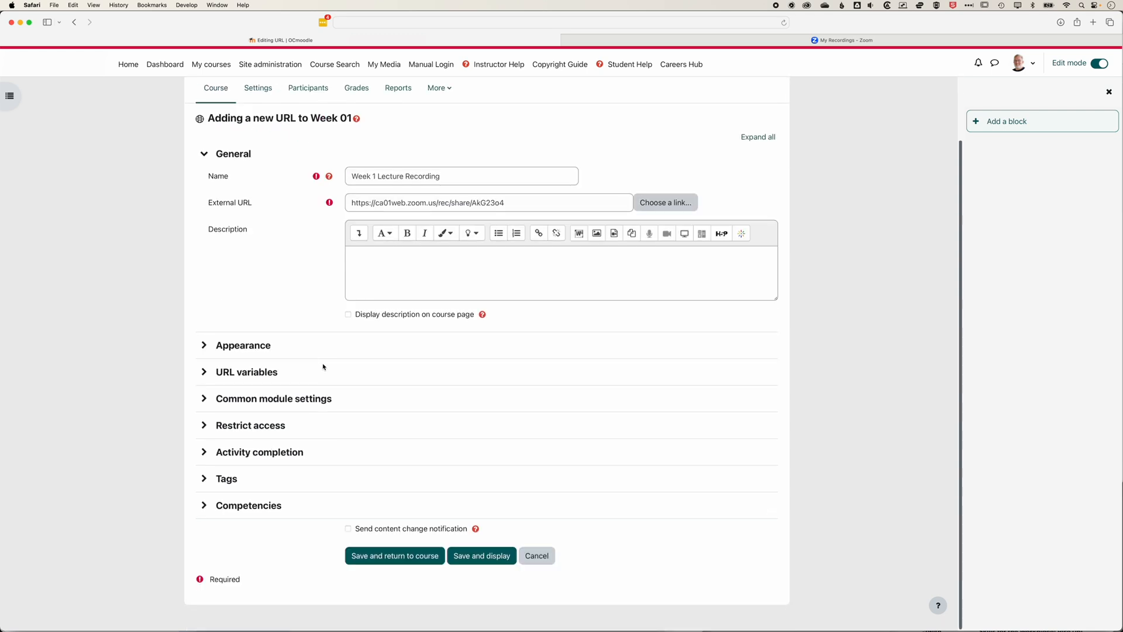
left_click(401, 562)
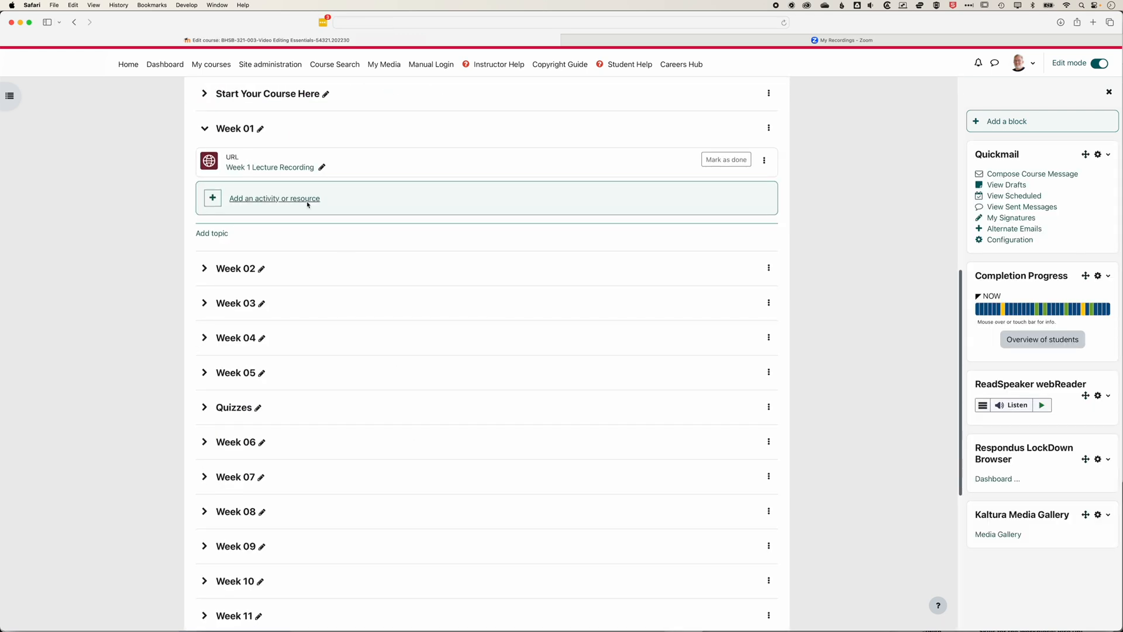
Test the Week 1 Lecture Recording link by playing the Zoom recording, and close the recording page
left_click(283, 169)
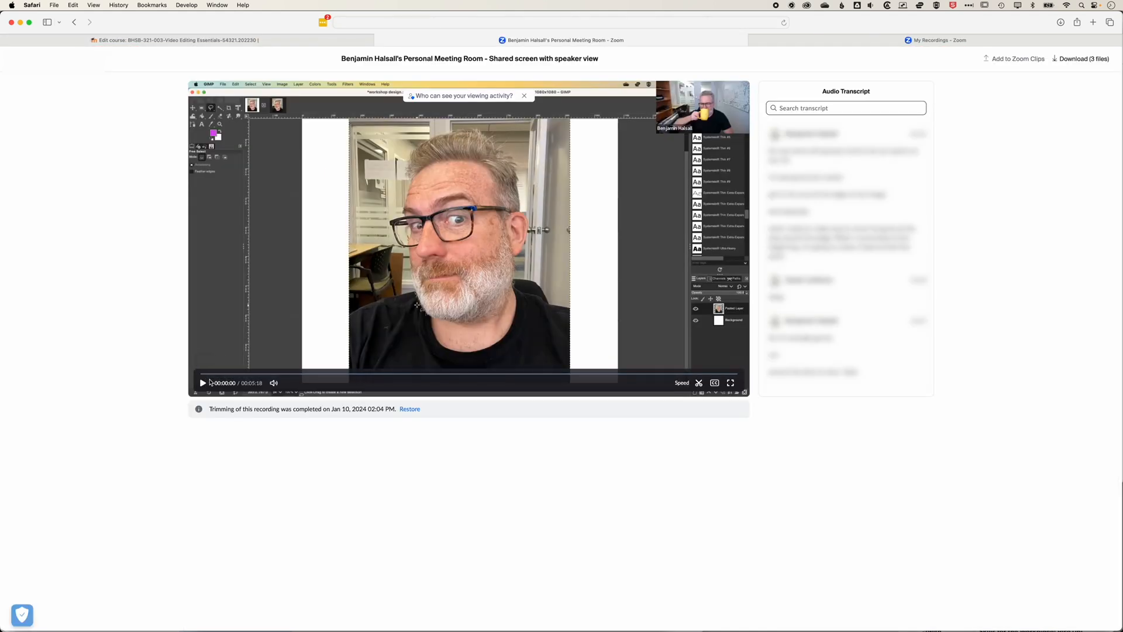
left_click(204, 383)
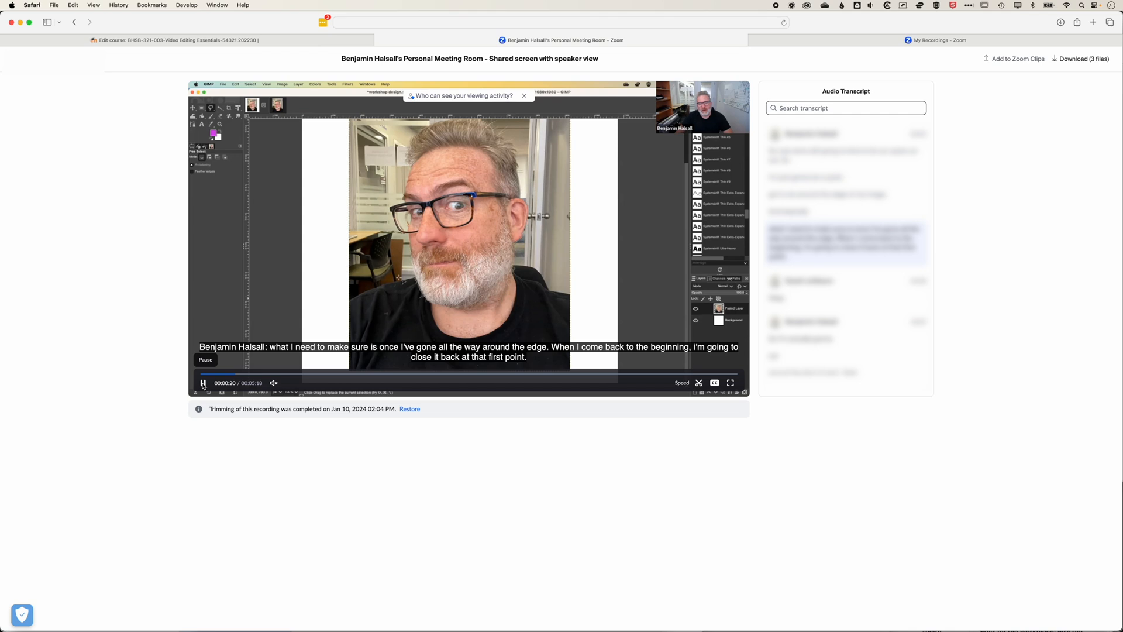
left_click(379, 40)
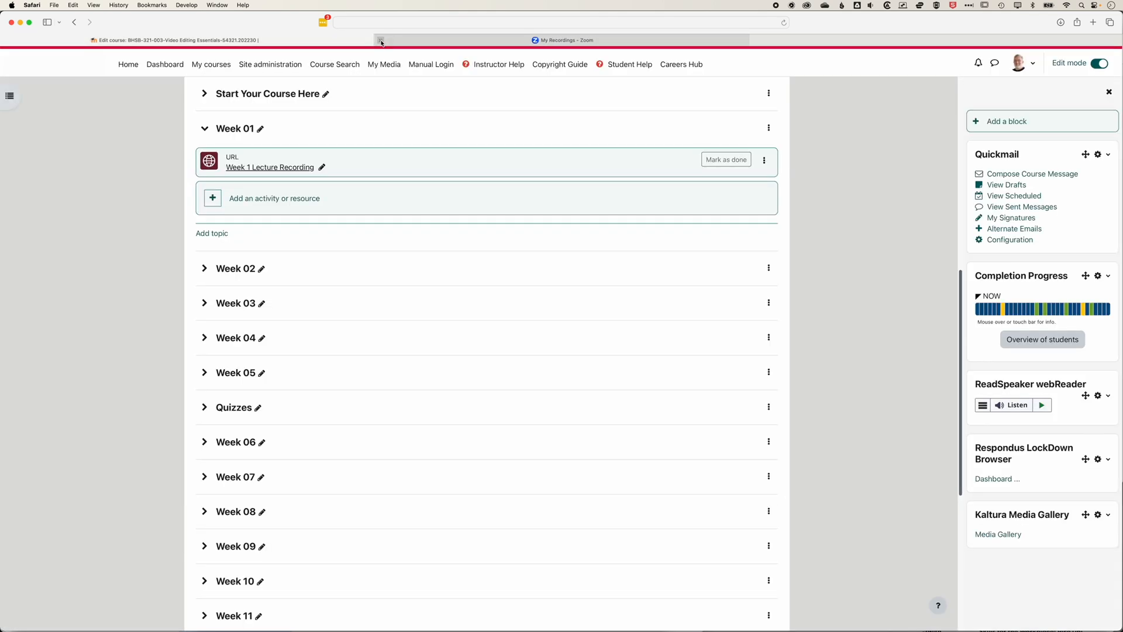
Back in the Zoom recordings list, close the share dialog and download the three files of the Apr 4, 2023 recording
left_click(433, 43)
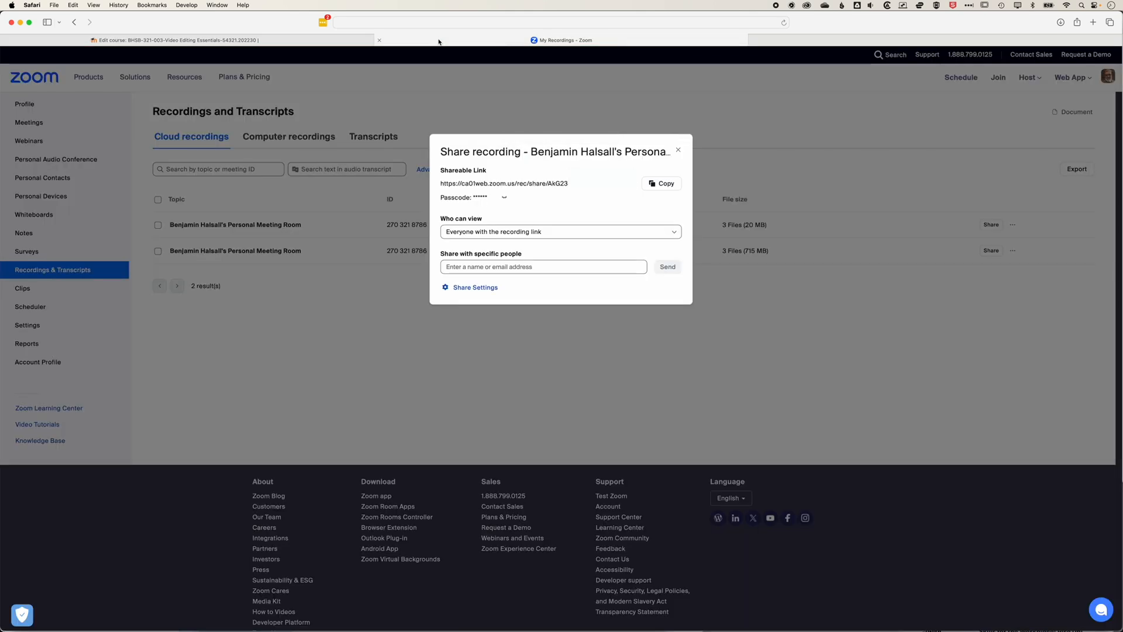
left_click(679, 151)
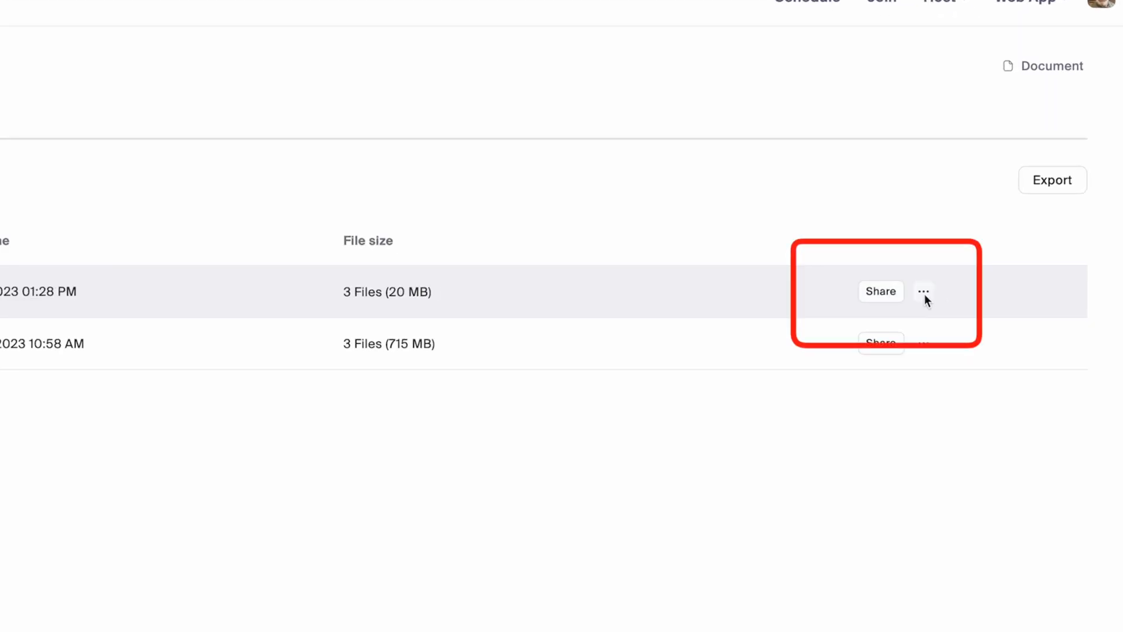
left_click(923, 292)
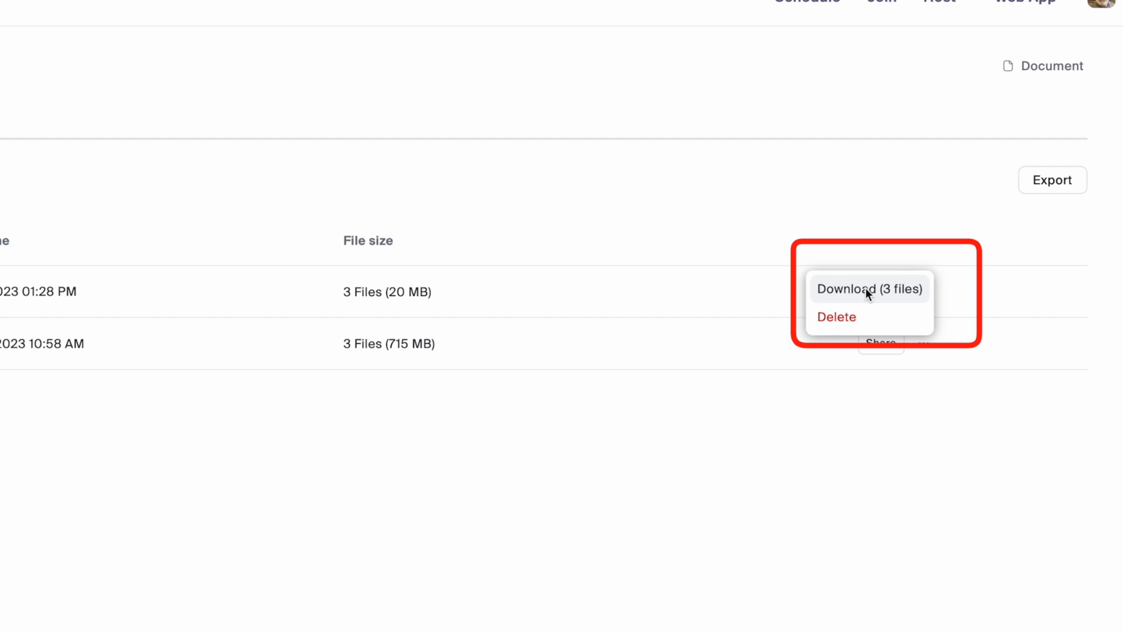
left_click(865, 290)
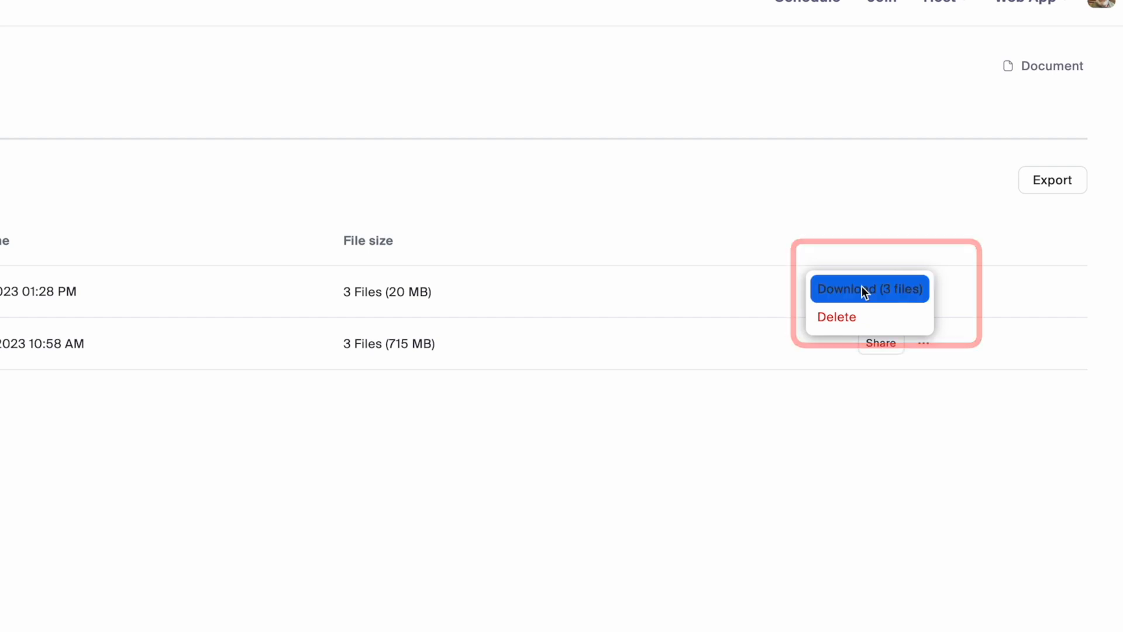
View the downloaded MP4 recording in QuickTime Player and return to the browser
left_click(596, 199)
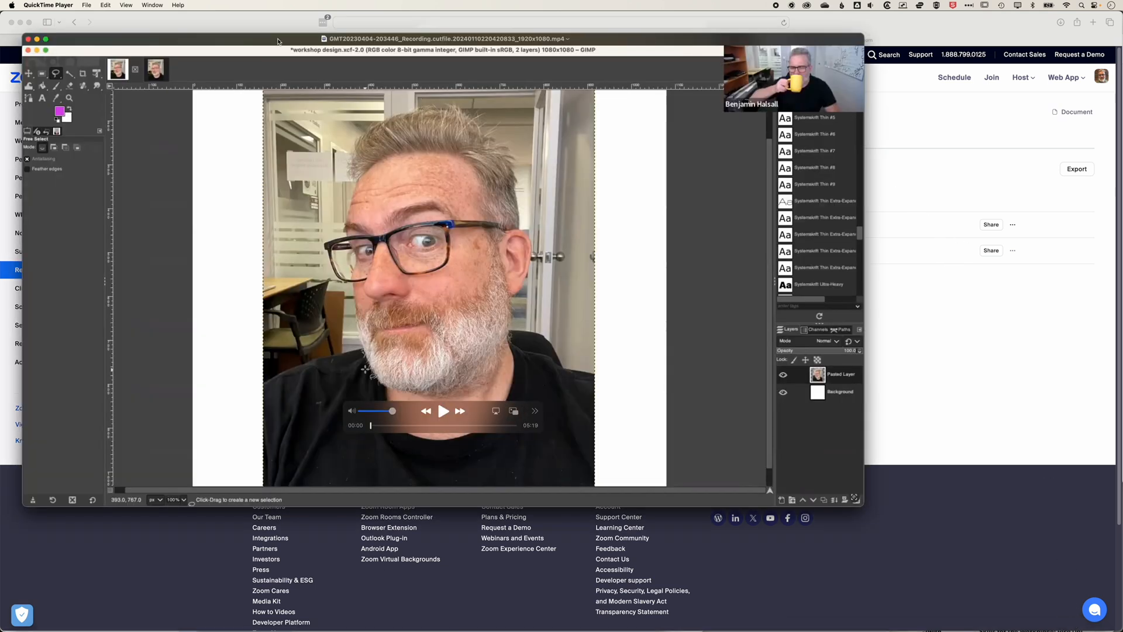
left_click_drag(584, 44, 620, 56)
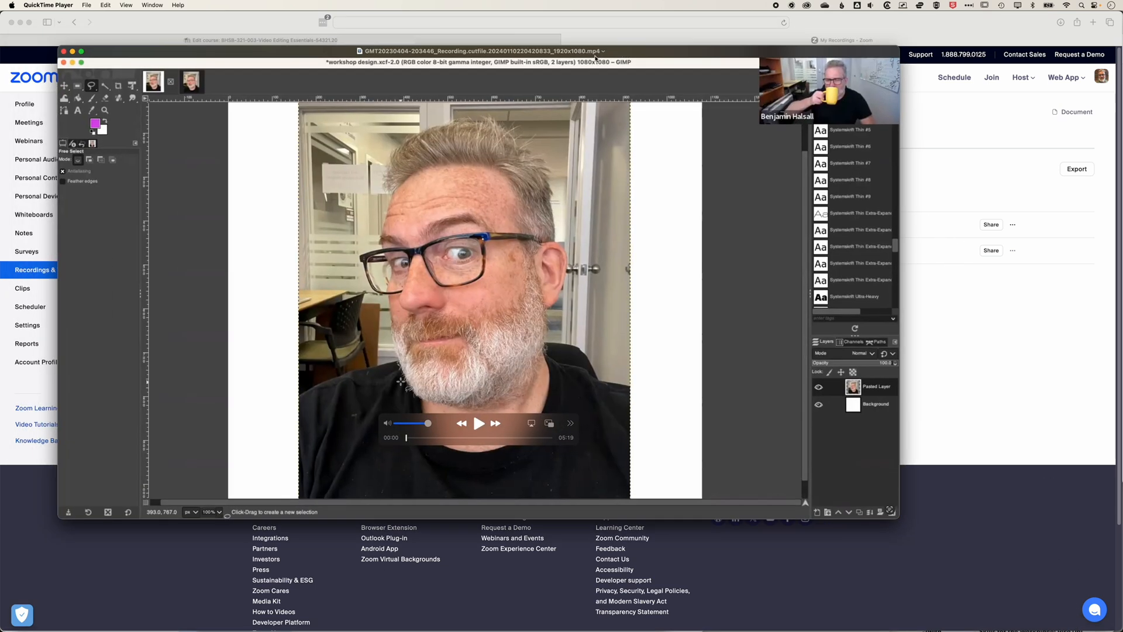
left_click(321, 40)
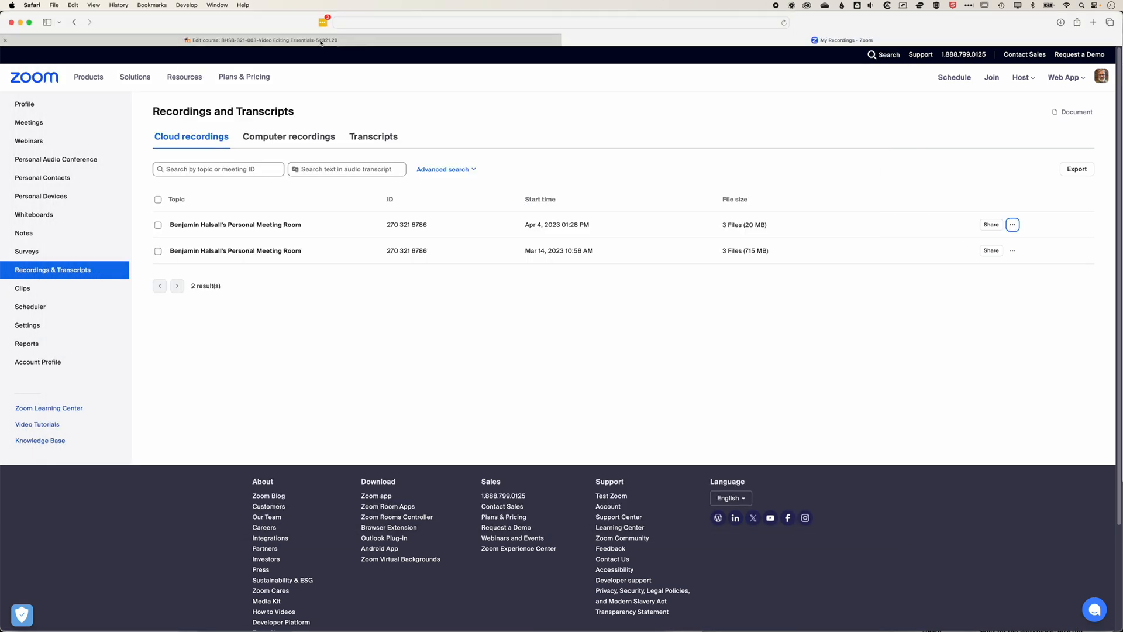
Switch to the Moodle course and start adding a Text and media area to the Week 01 section
left_click(302, 41)
scroll(323, 262, "down", 5)
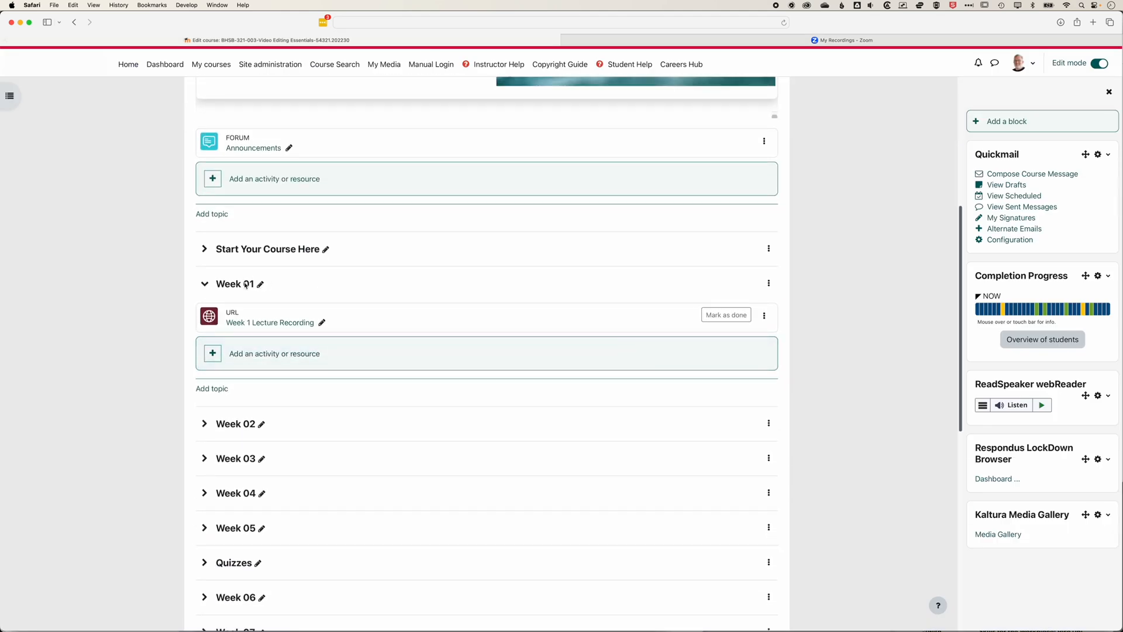
scroll(251, 356, "down", 1)
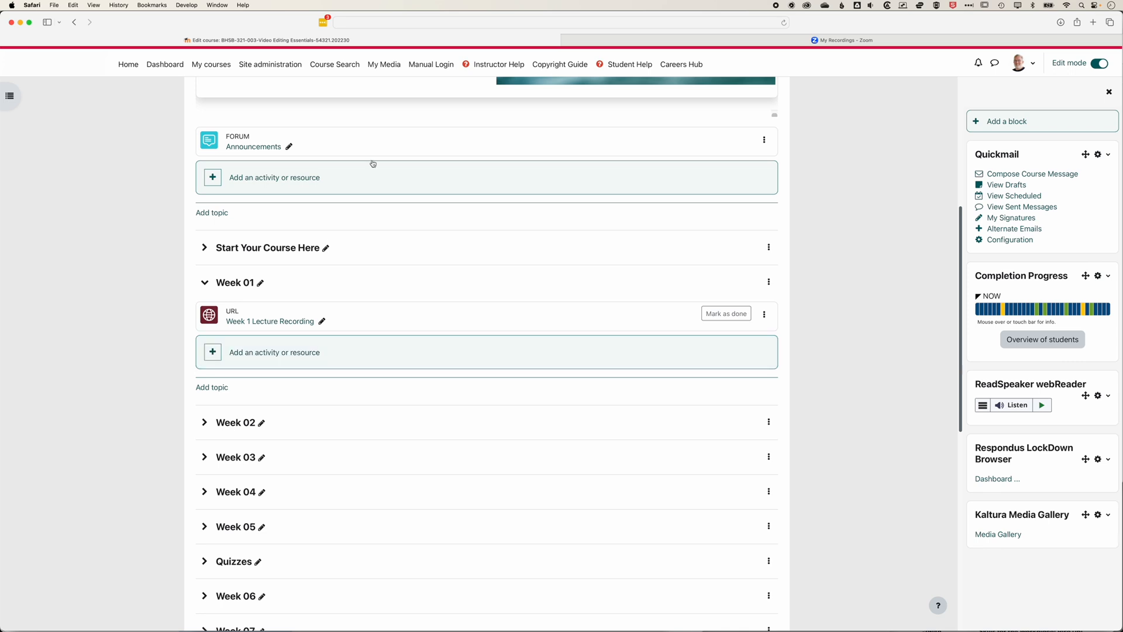
scroll(371, 163, "up", 1)
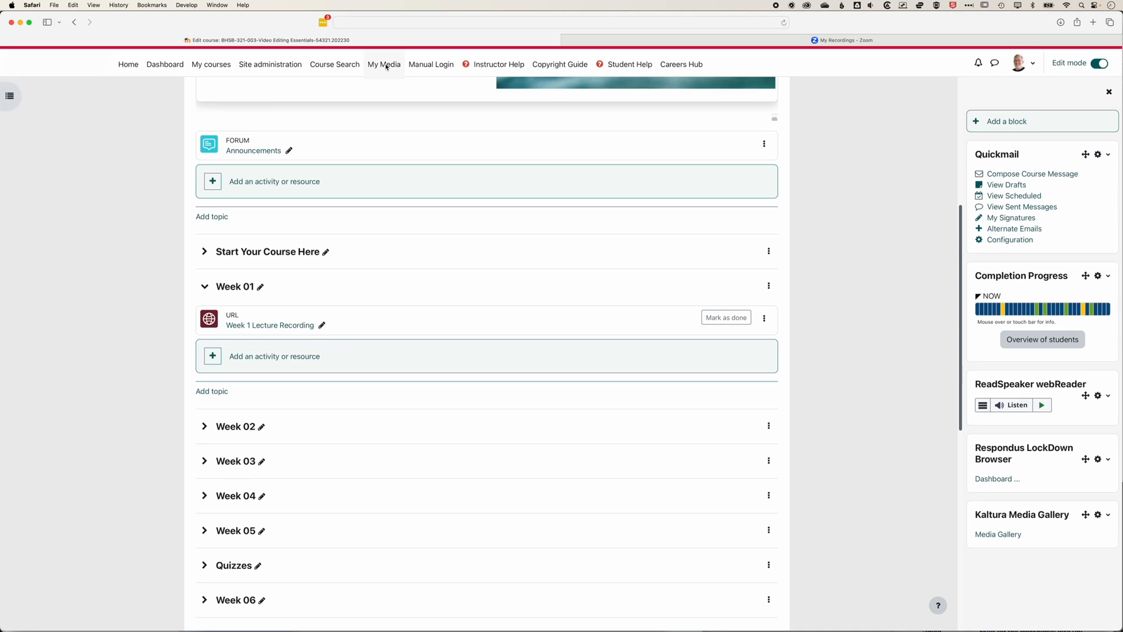
left_click(257, 358)
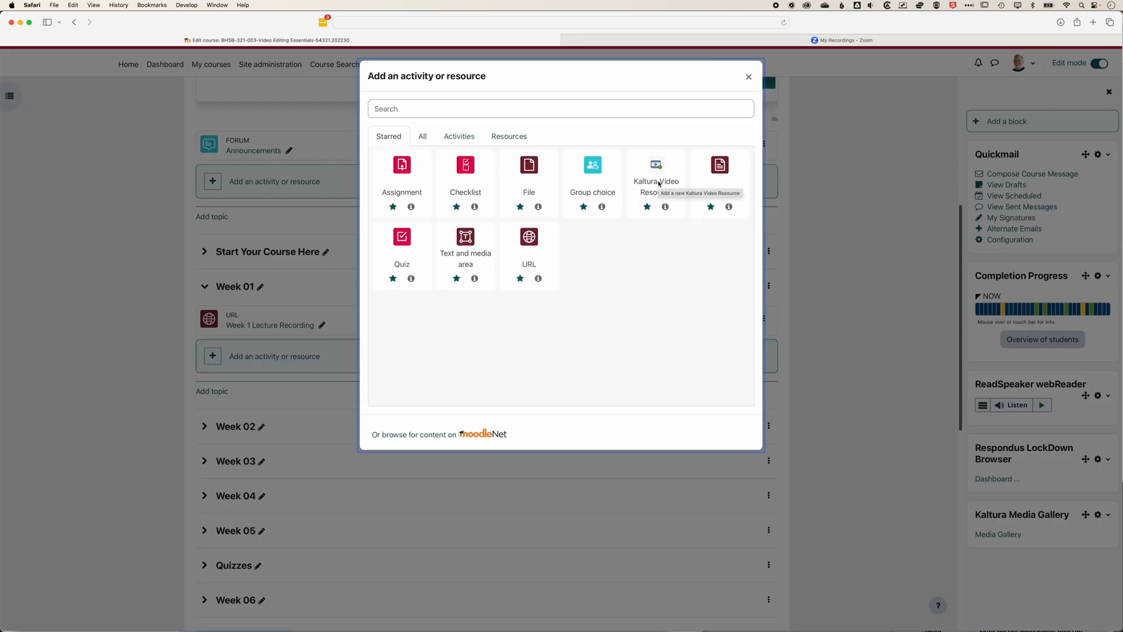
left_click(467, 239)
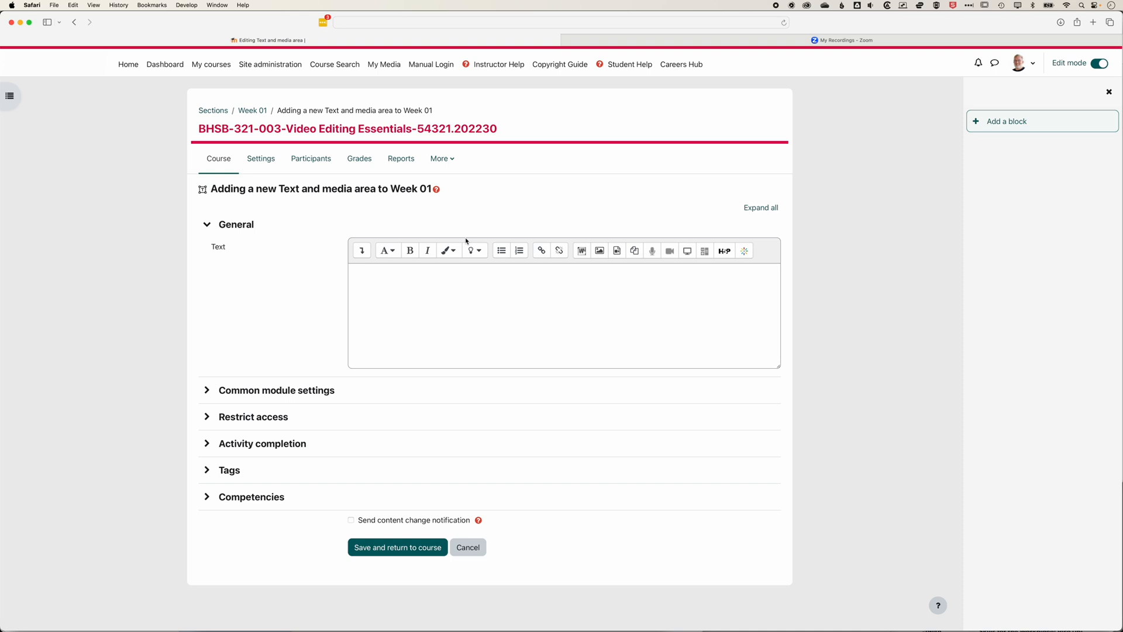
left_click(746, 253)
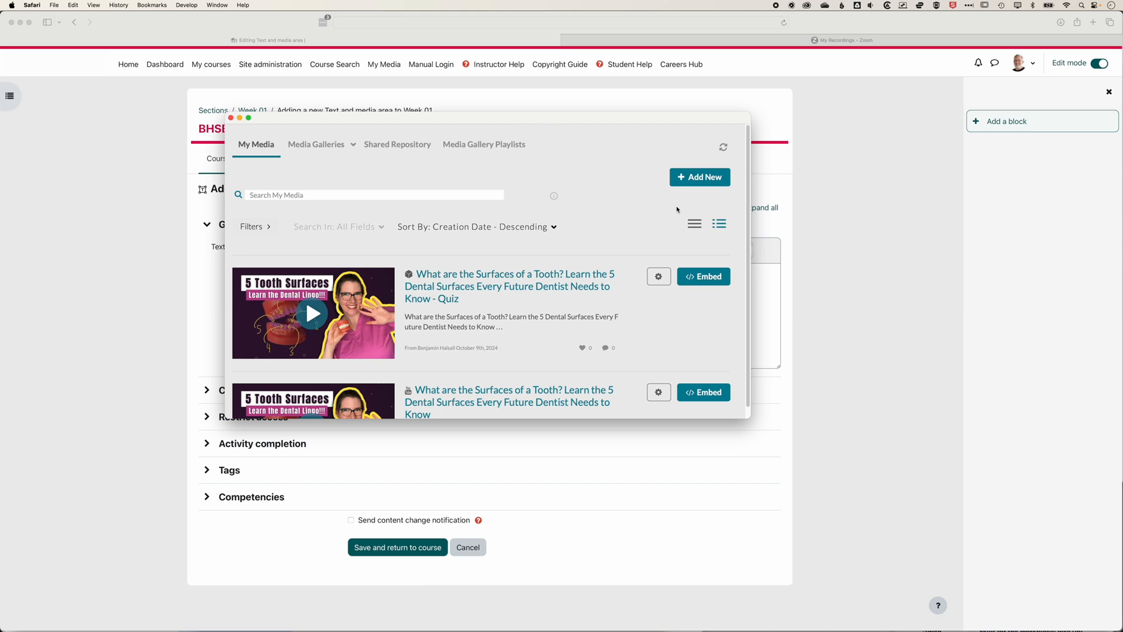
left_click(697, 177)
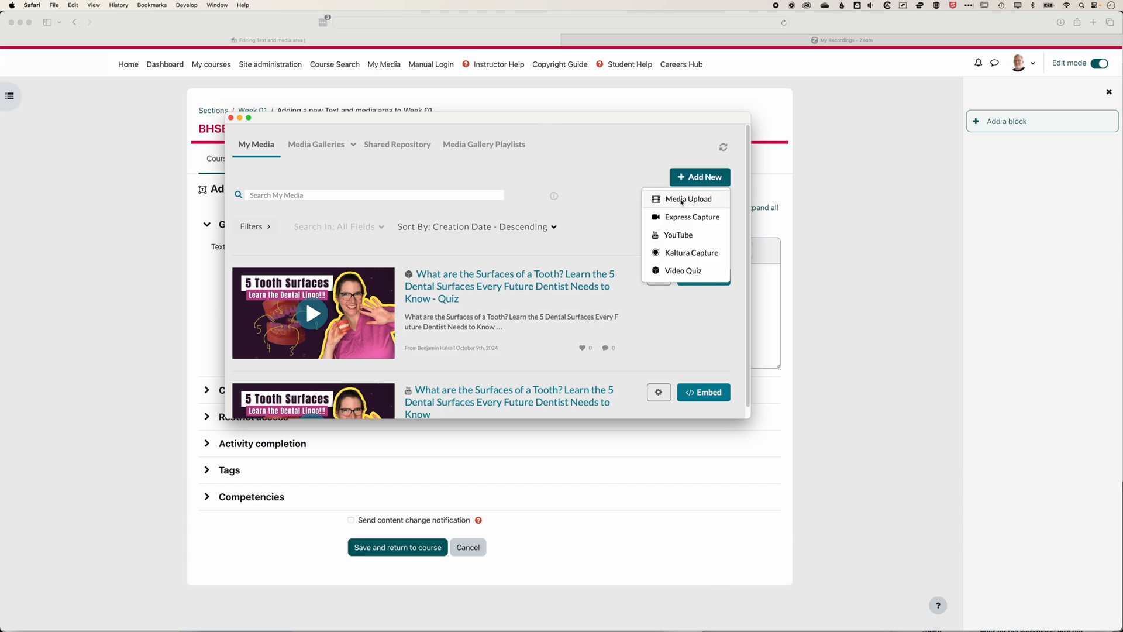
left_click(689, 200)
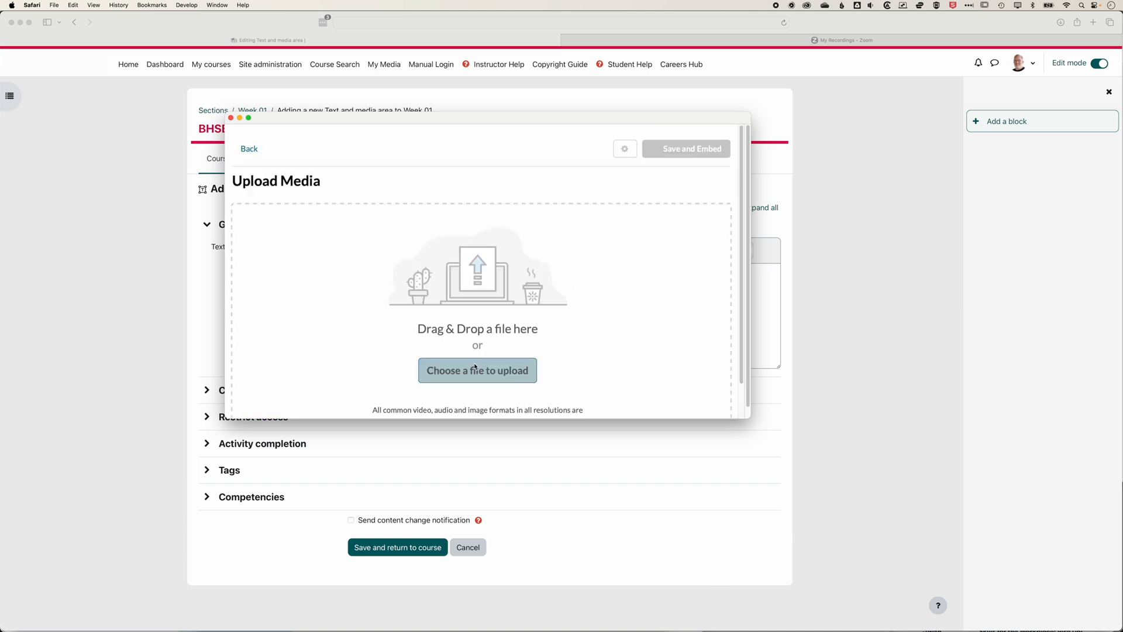
left_click(478, 372)
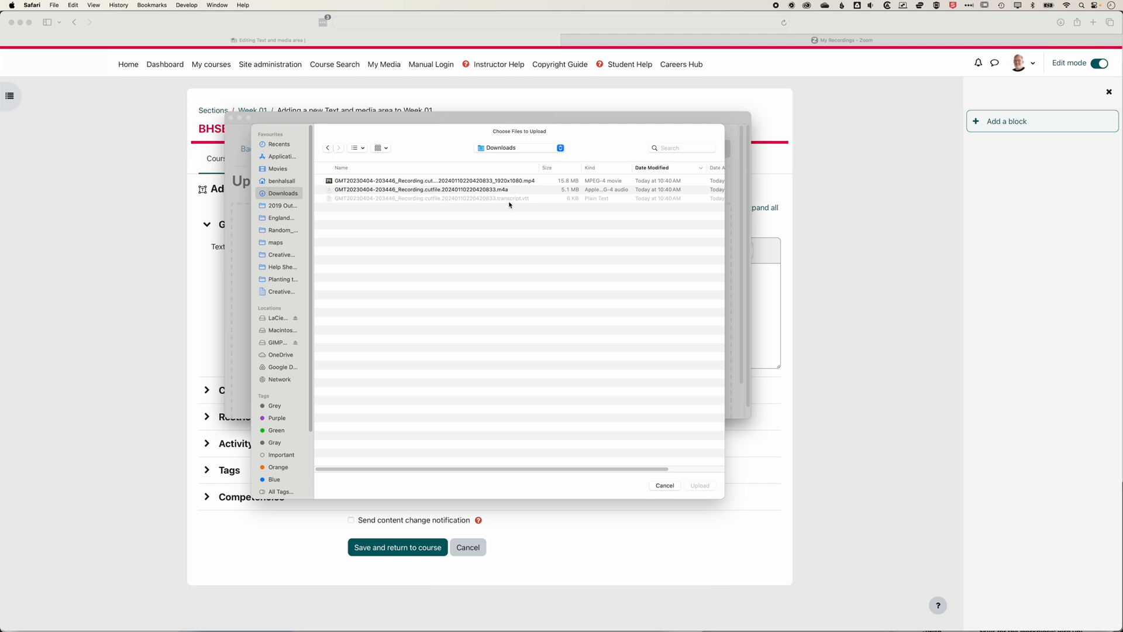
left_click(424, 181)
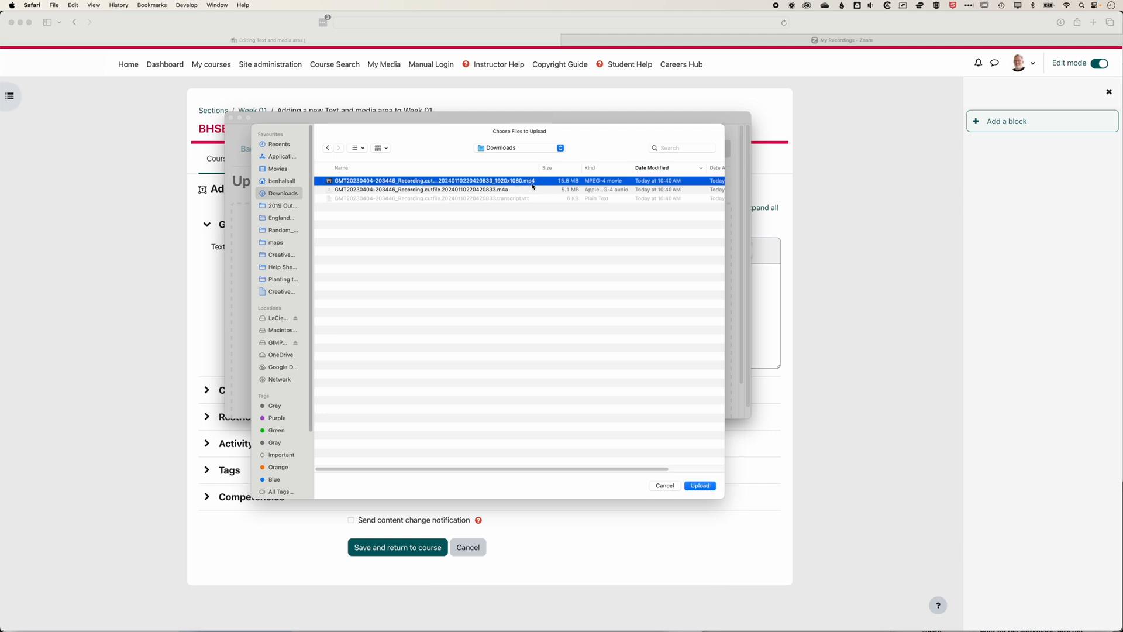
left_click(701, 486)
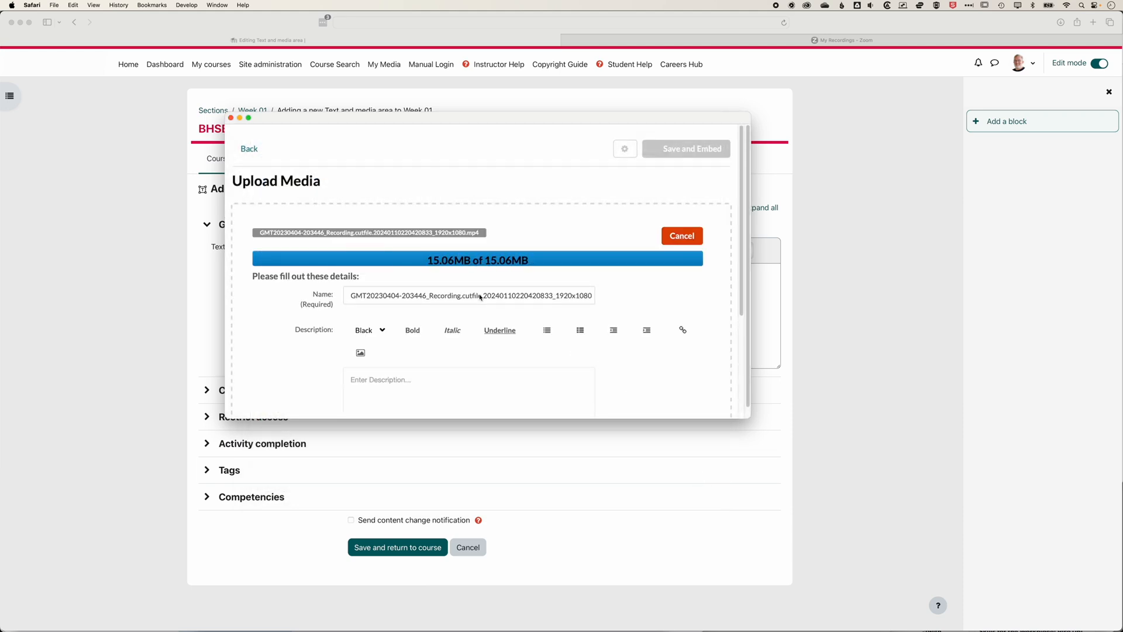
Name the uploaded media Week 01 Lecture Recording, save and embed it in the text area, and save back to the course
triple_click(471, 288)
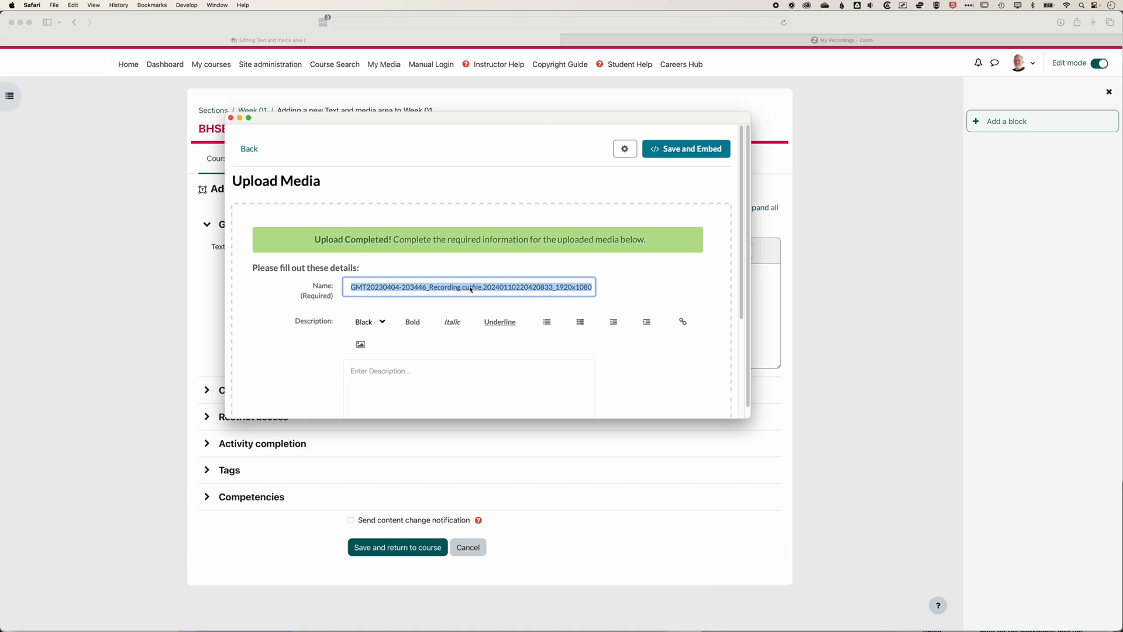
type("Week 01 Lecture Recor")
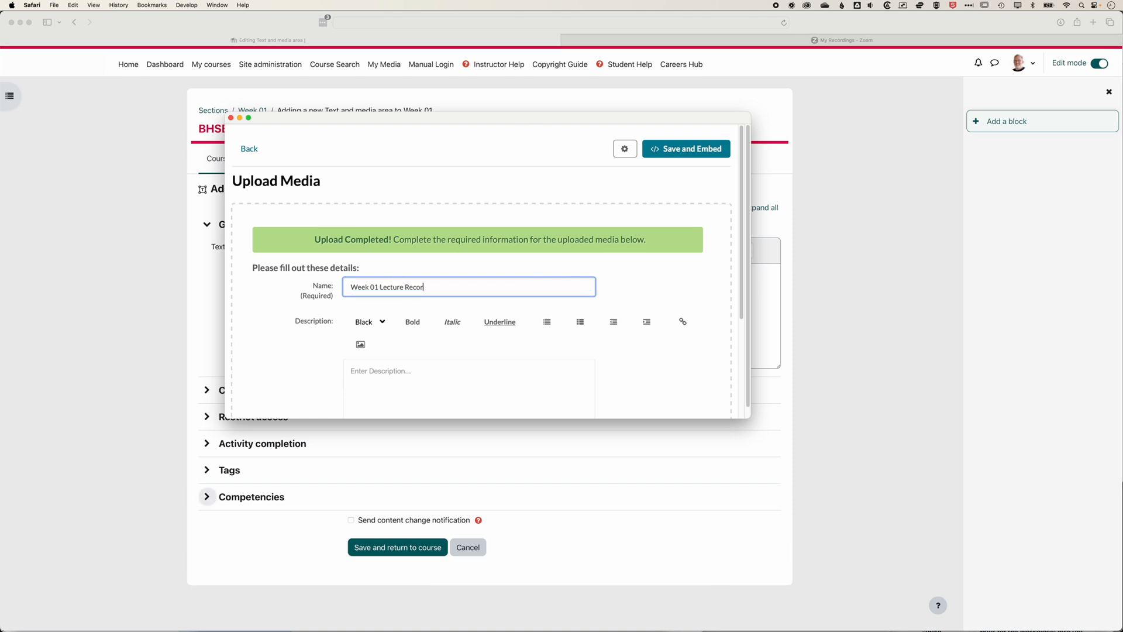
type("ding")
scroll(609, 302, "down", 3)
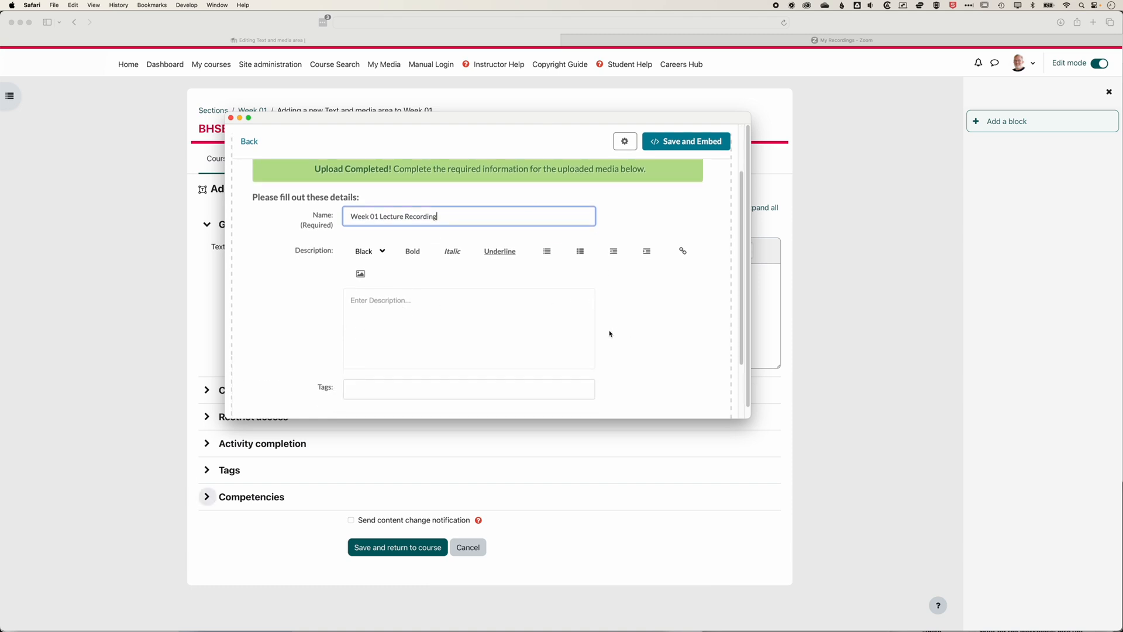
scroll(570, 346, "down", 3)
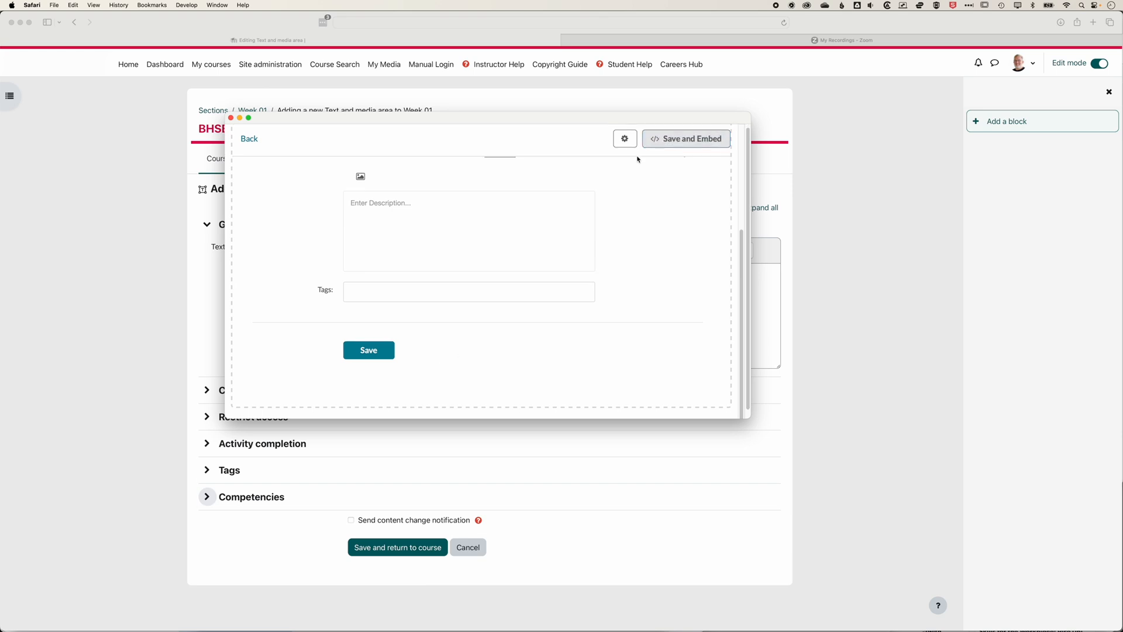
left_click(689, 141)
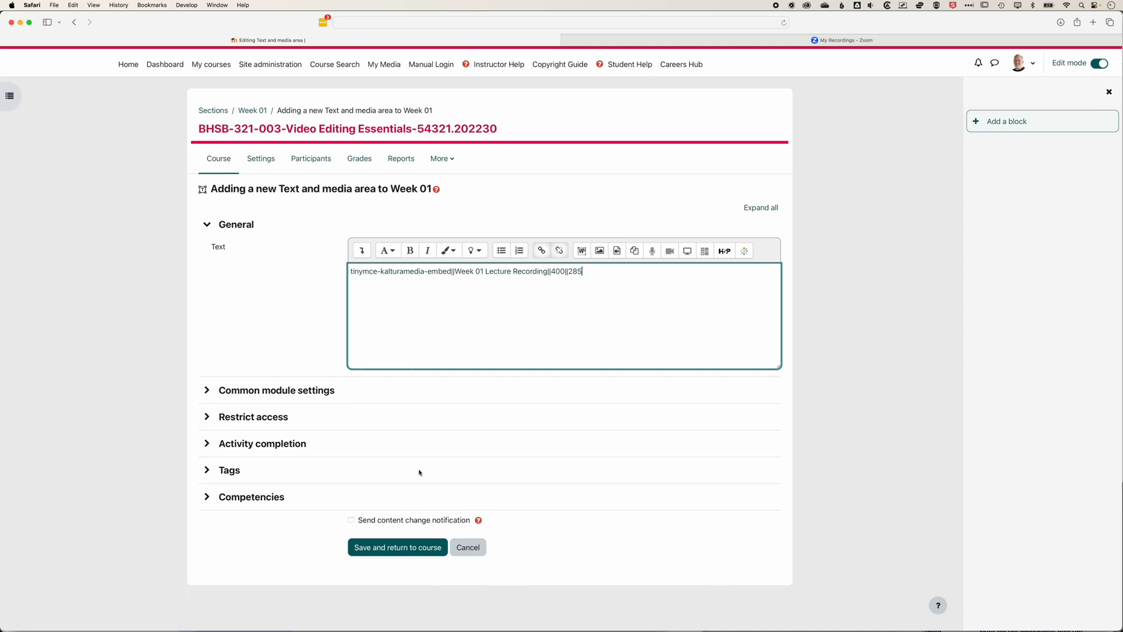
left_click(403, 547)
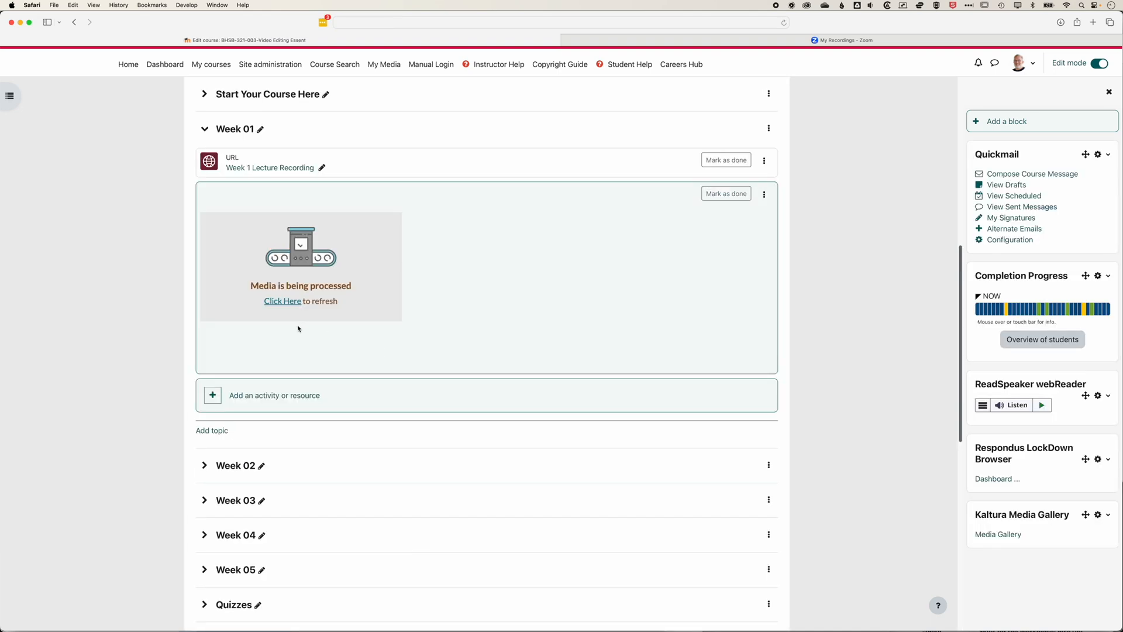